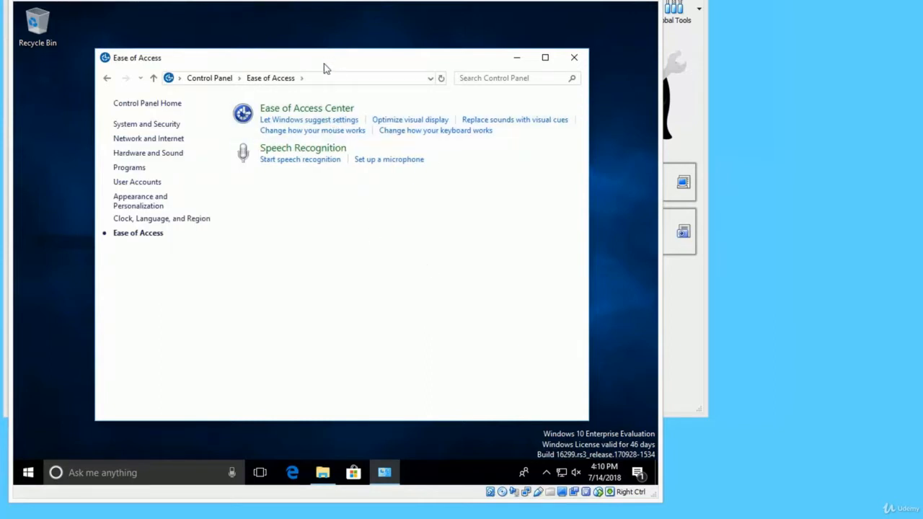
Review the accessibility tools and settings in the Ease of Access Center and close the window.
click(323, 114)
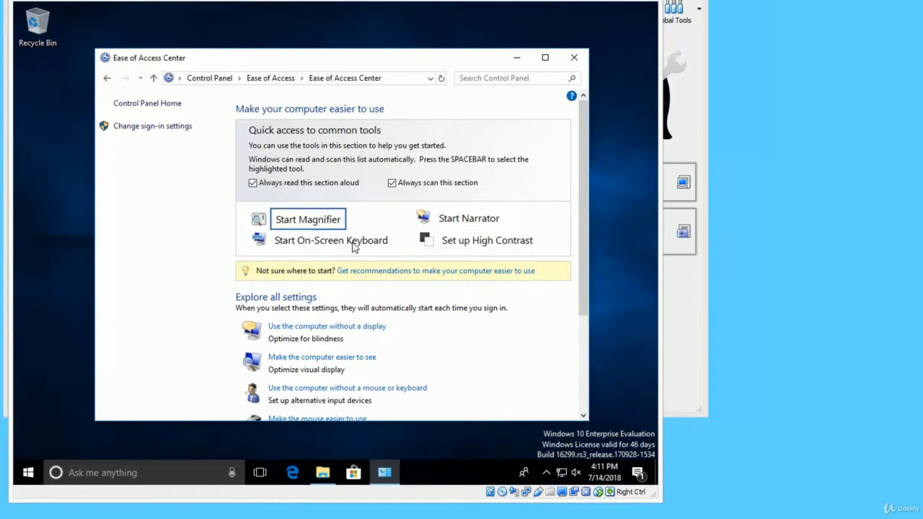
click(573, 57)
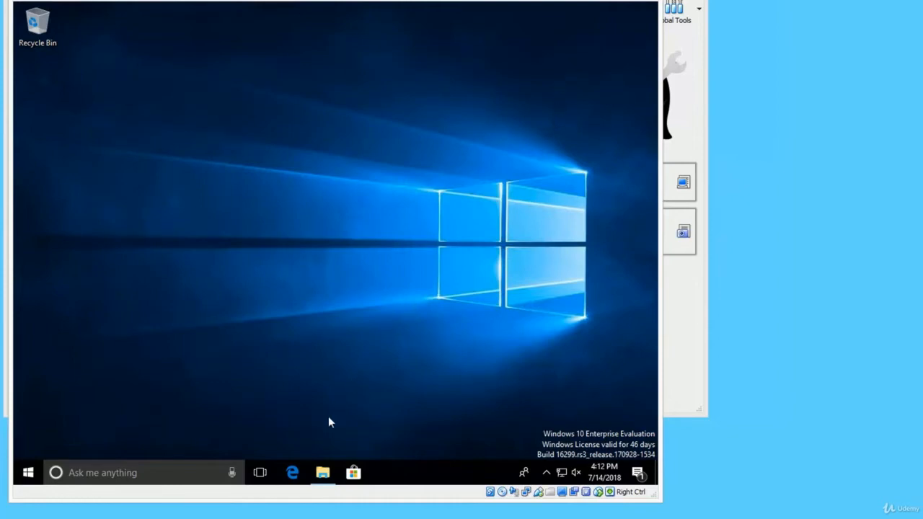
Open File Explorer and review the general, search and view settings in Folder Options without changing anything.
click(323, 475)
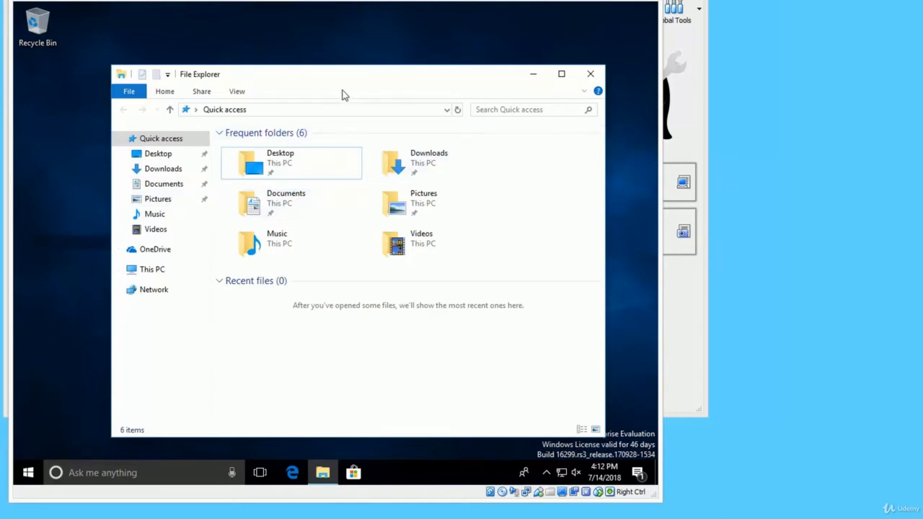
click(249, 93)
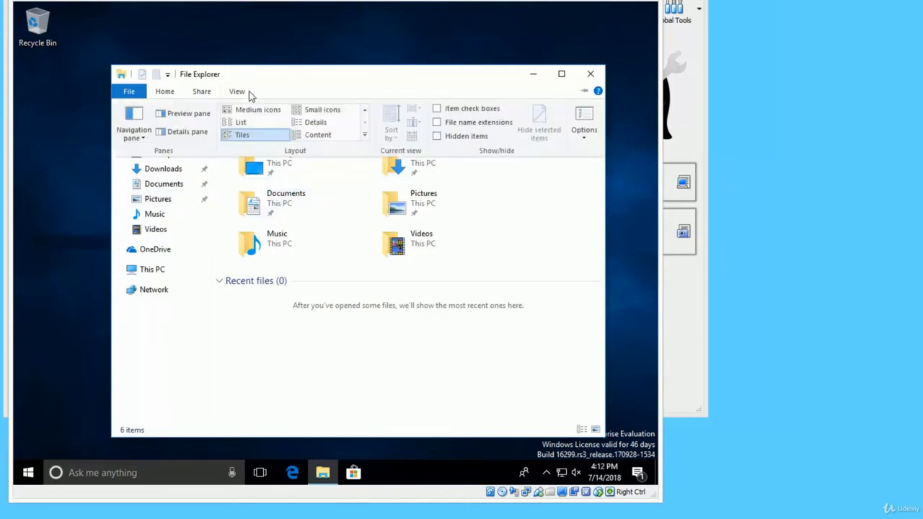
click(578, 138)
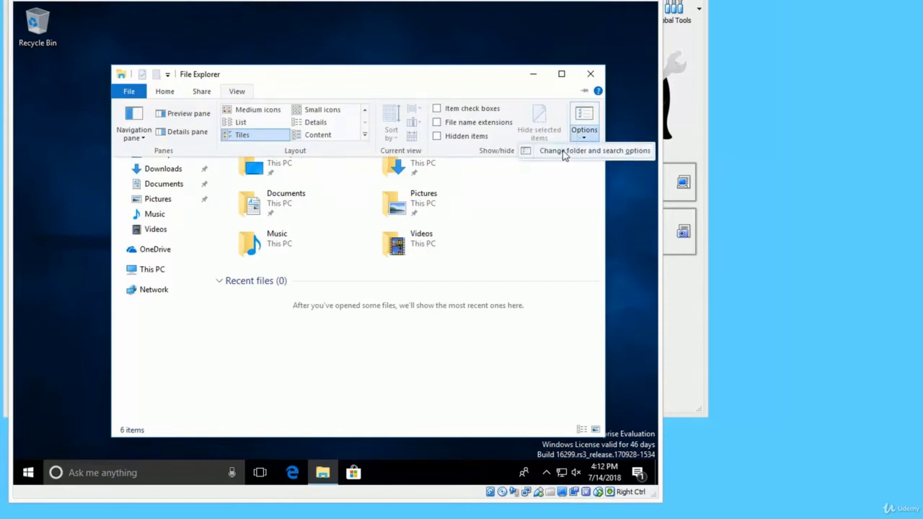
click(565, 152)
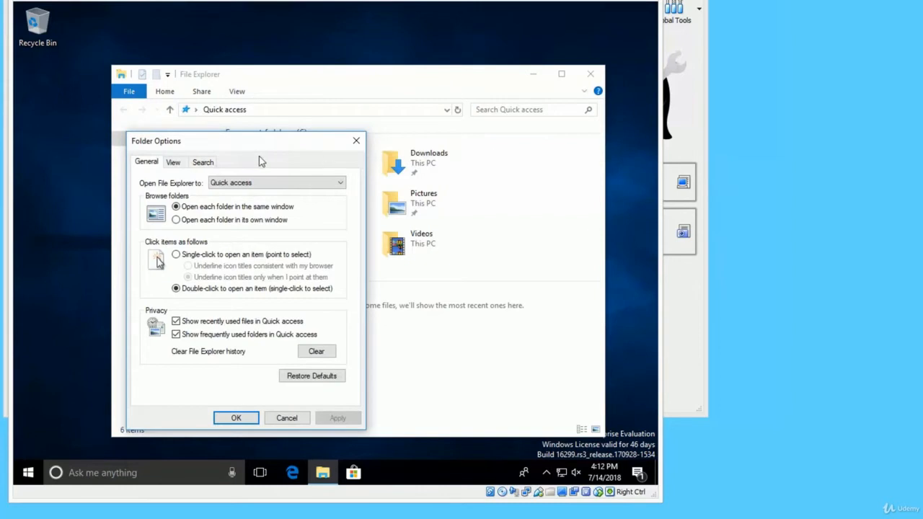
click(203, 162)
click(173, 162)
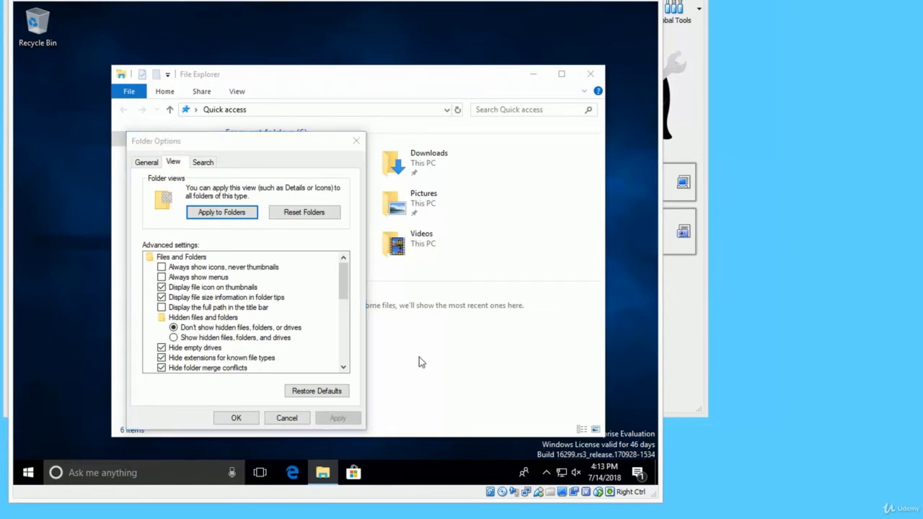
click(287, 420)
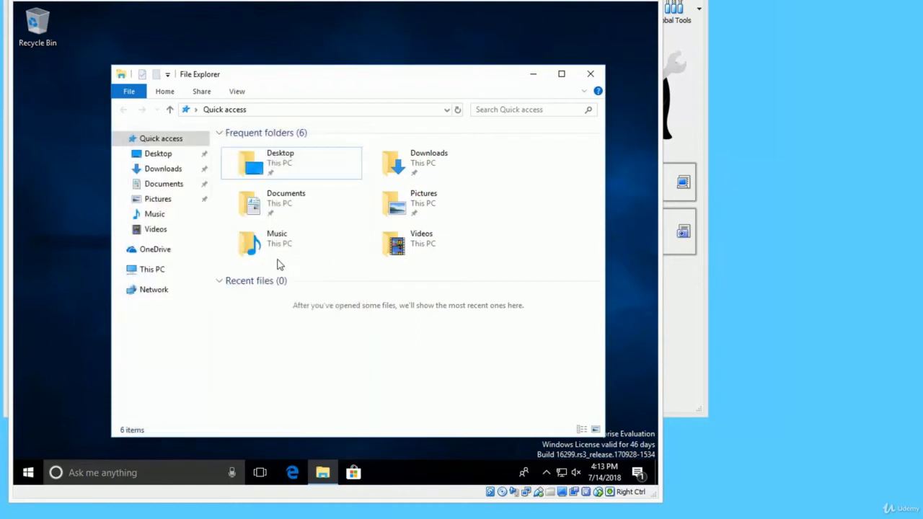
Create a new text document named test in the Documents folder.
click(175, 189)
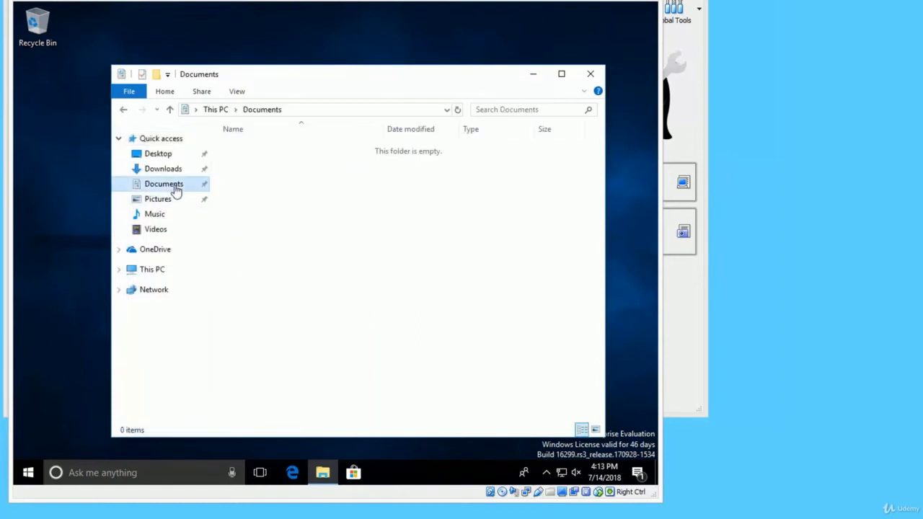
right_click(321, 199)
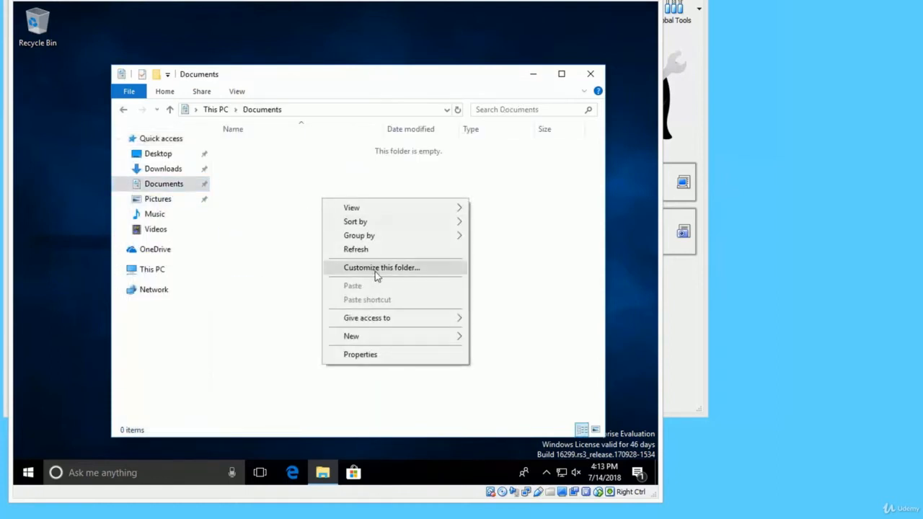
mouse_move(397, 336)
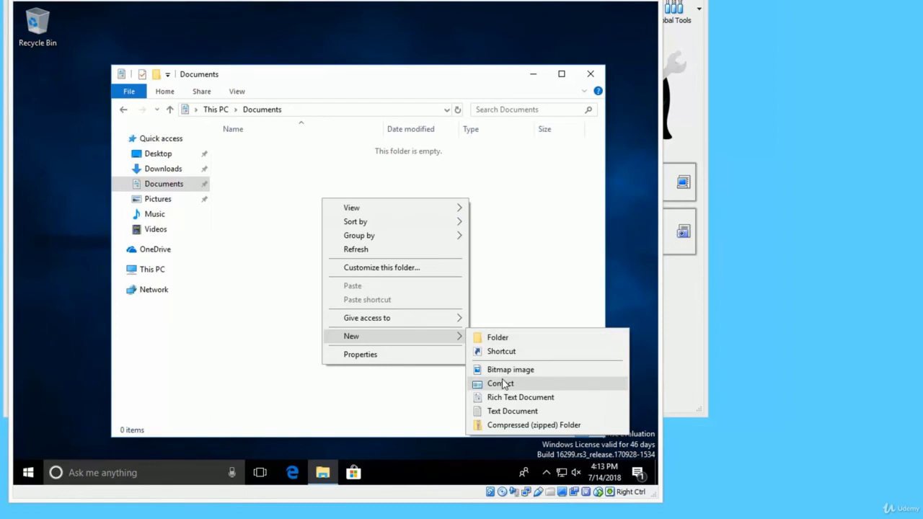
click(510, 411)
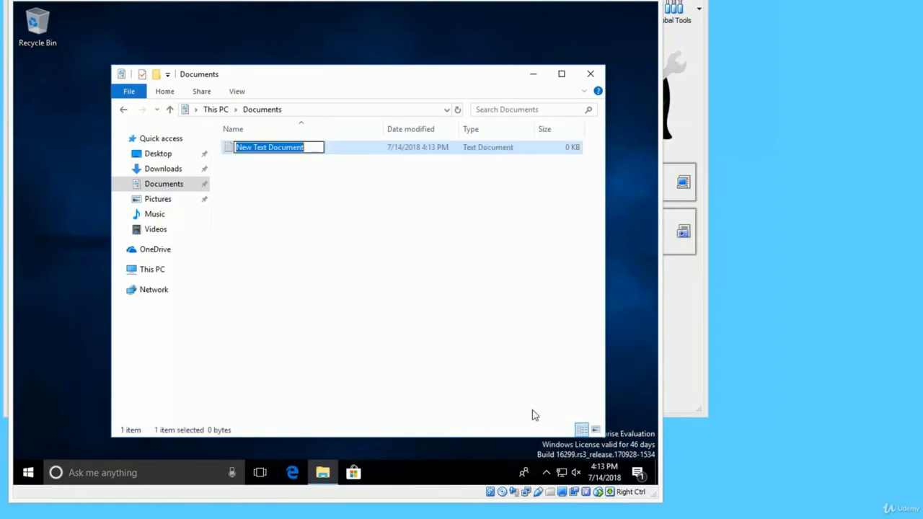
text(test)
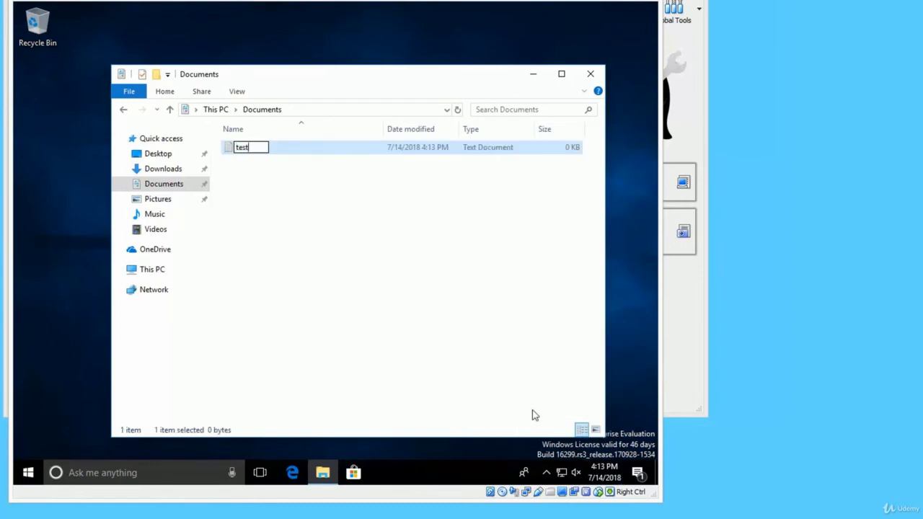
key(Return)
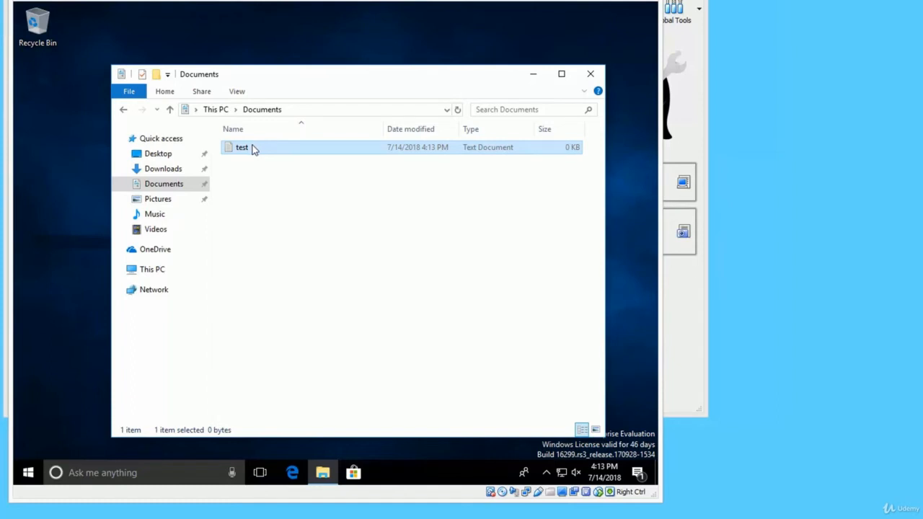
Turn off "Hide extensions for known file types" in the advanced folder view settings and apply the change.
click(239, 94)
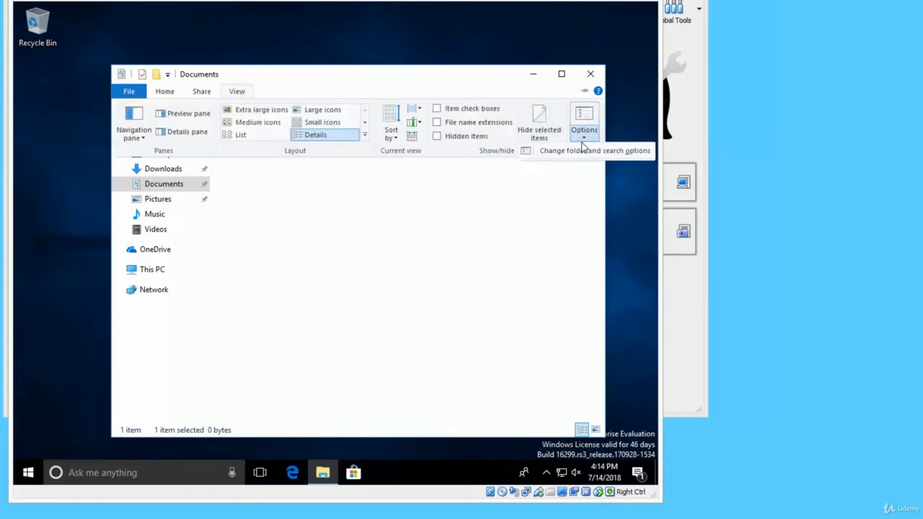
click(582, 156)
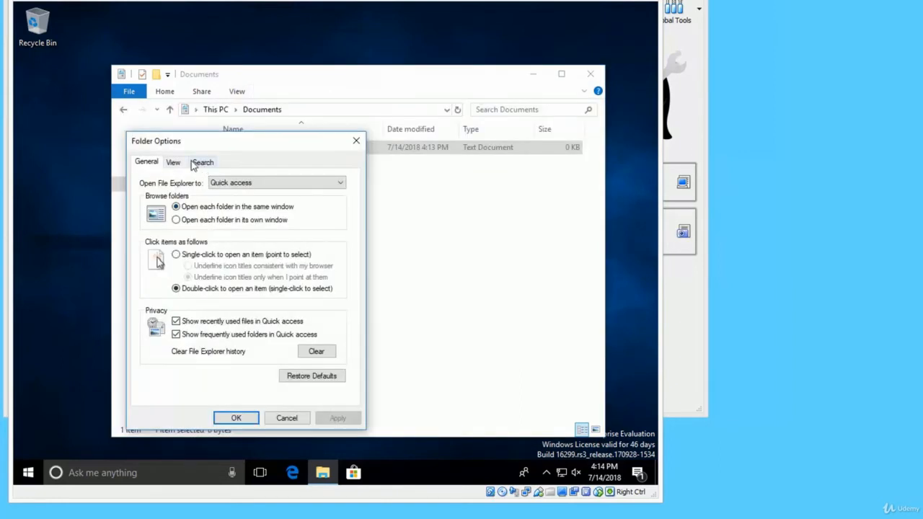
click(180, 163)
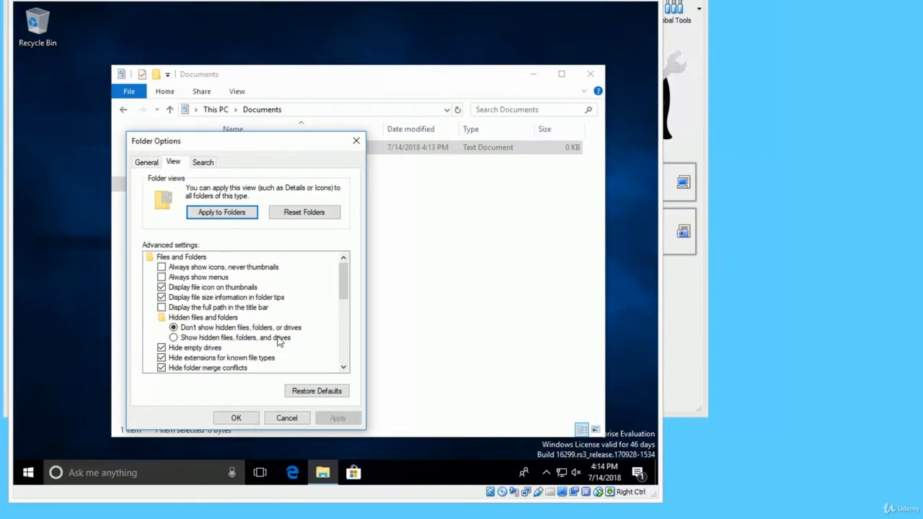
click(248, 360)
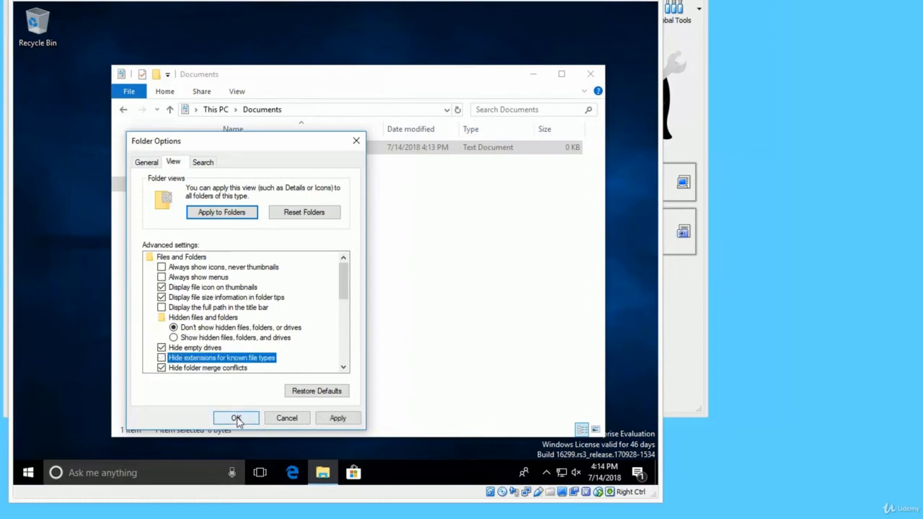
click(236, 419)
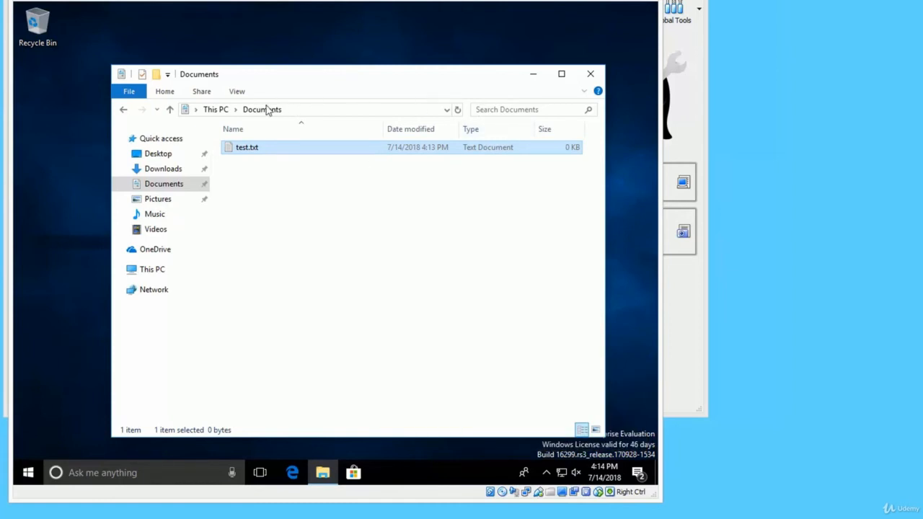
Show the Documents folder in the Details layout and add the Date created column.
click(236, 91)
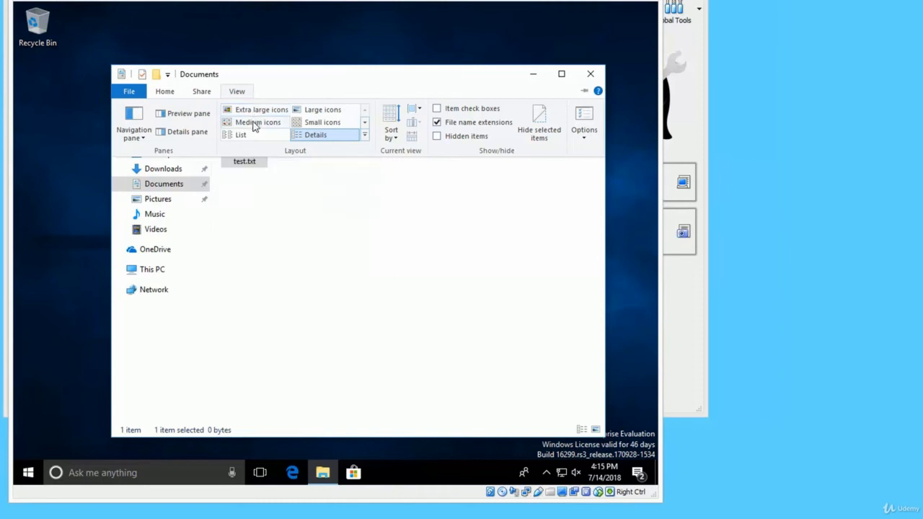
click(313, 137)
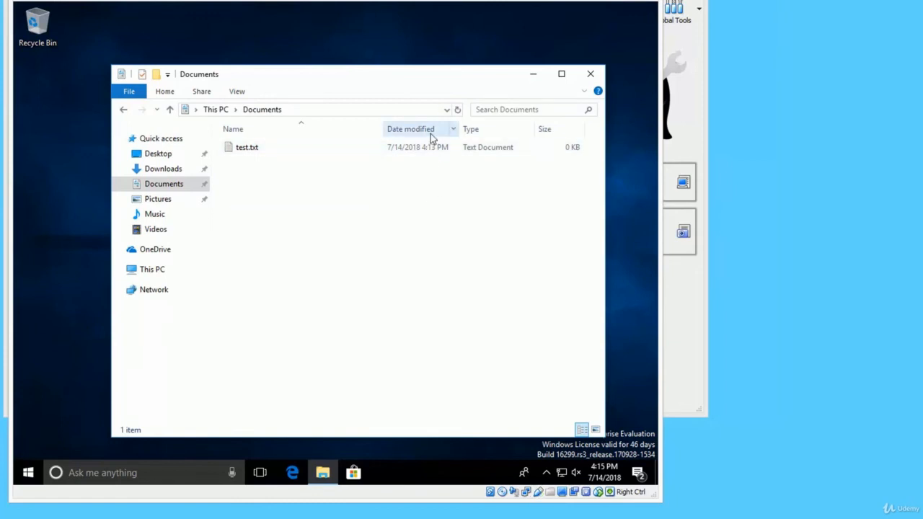
right_click(431, 137)
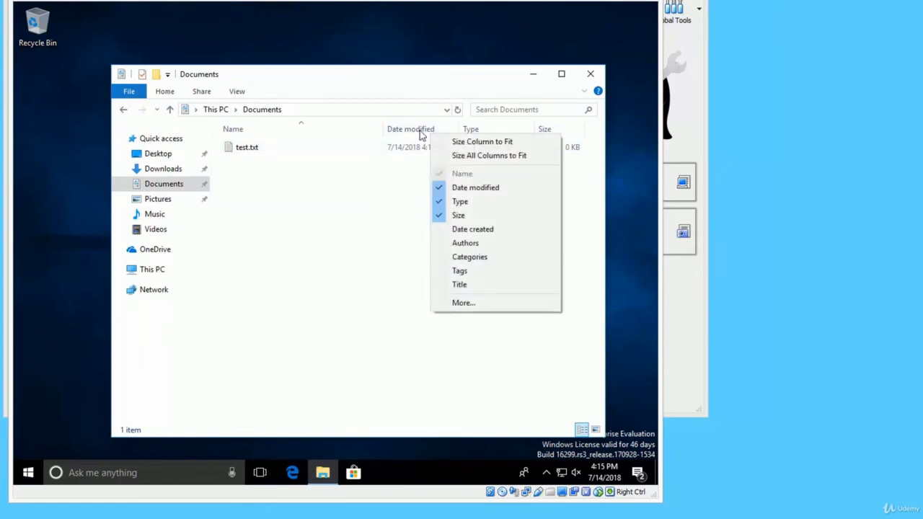
click(483, 229)
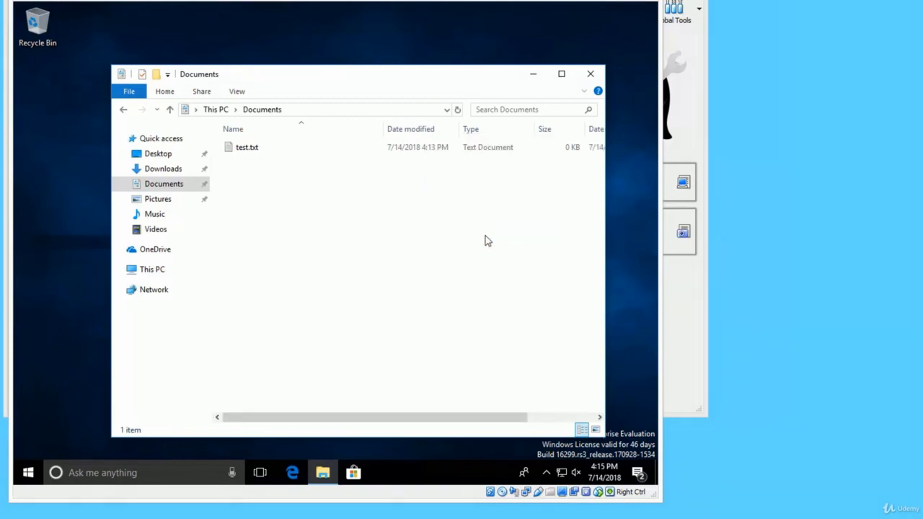
drag(505, 421, 405, 411)
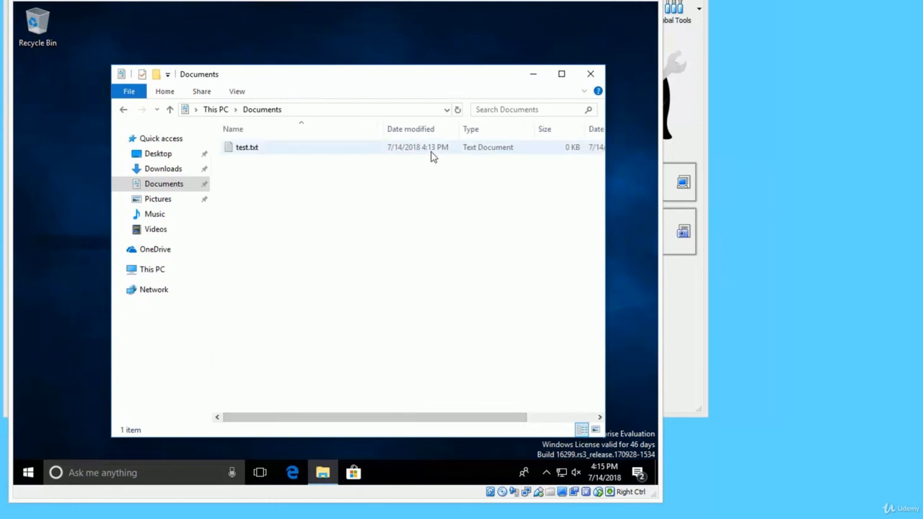
Review the available sorting options for the Documents folder and leave the sort order as it is.
click(242, 94)
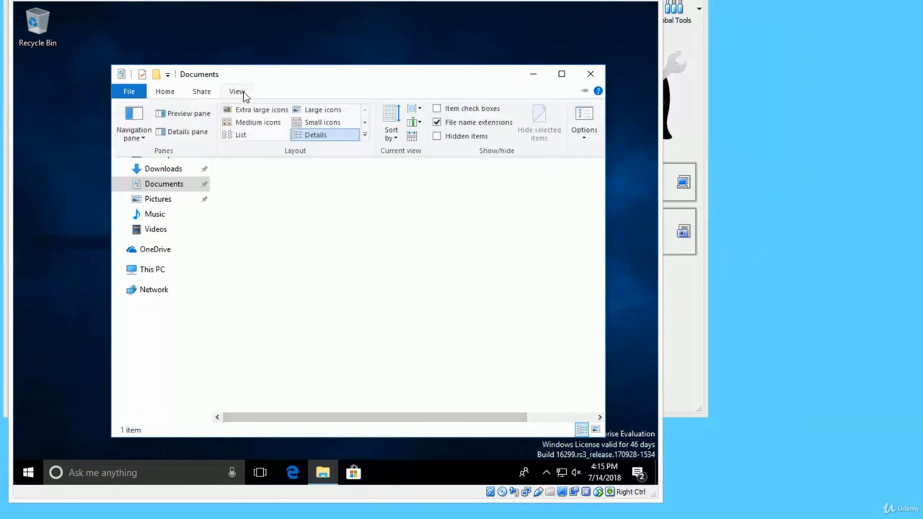
click(392, 137)
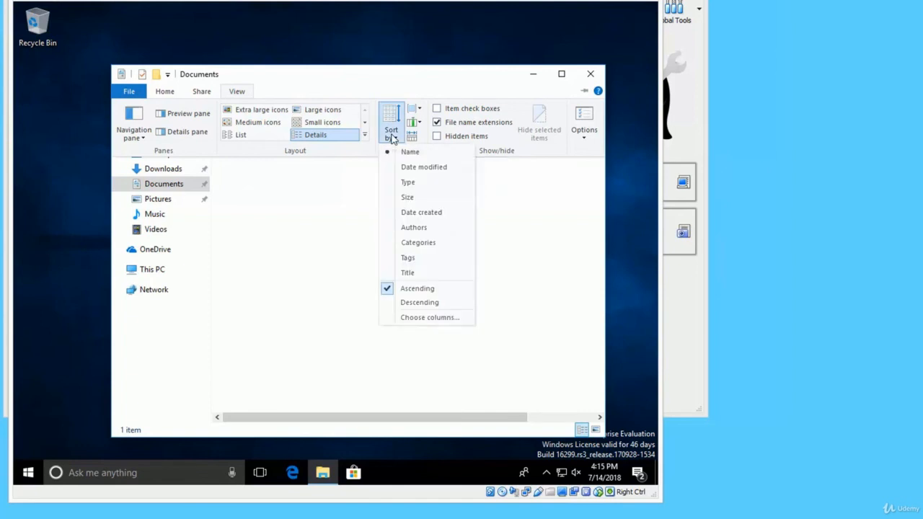
click(395, 139)
click(396, 140)
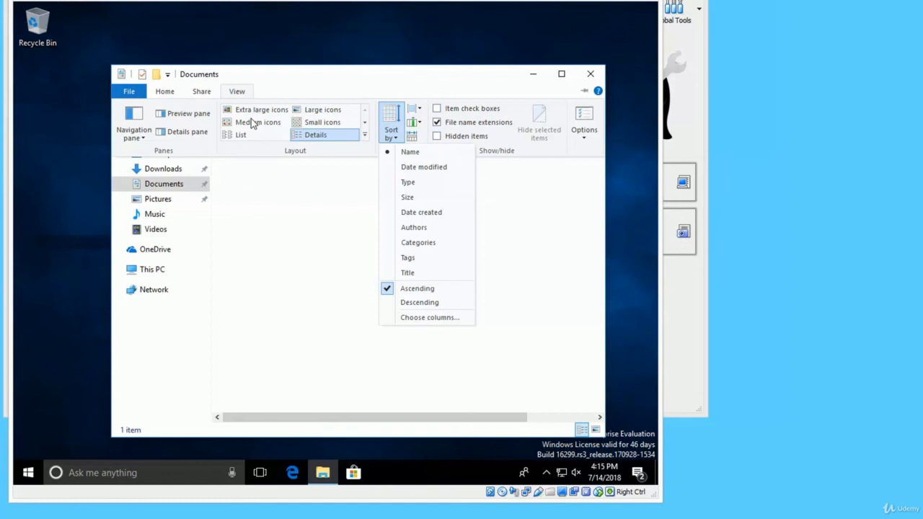
click(497, 152)
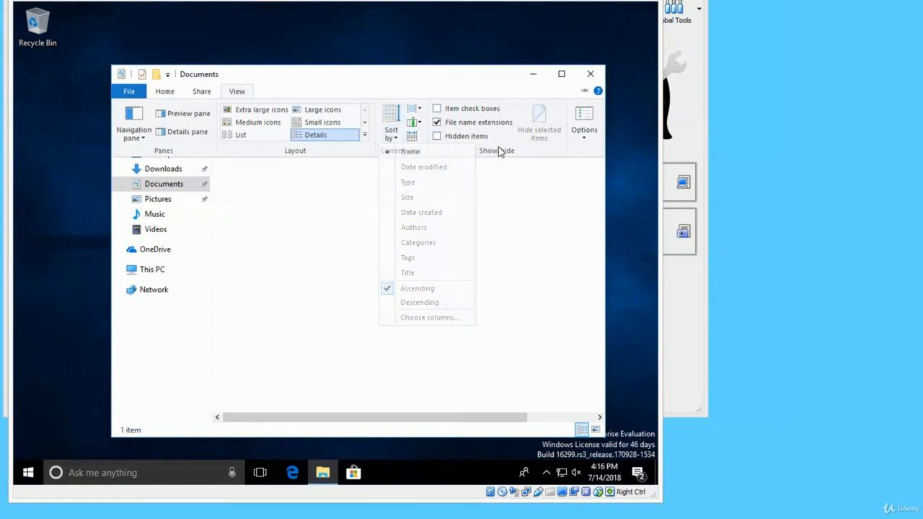
click(290, 199)
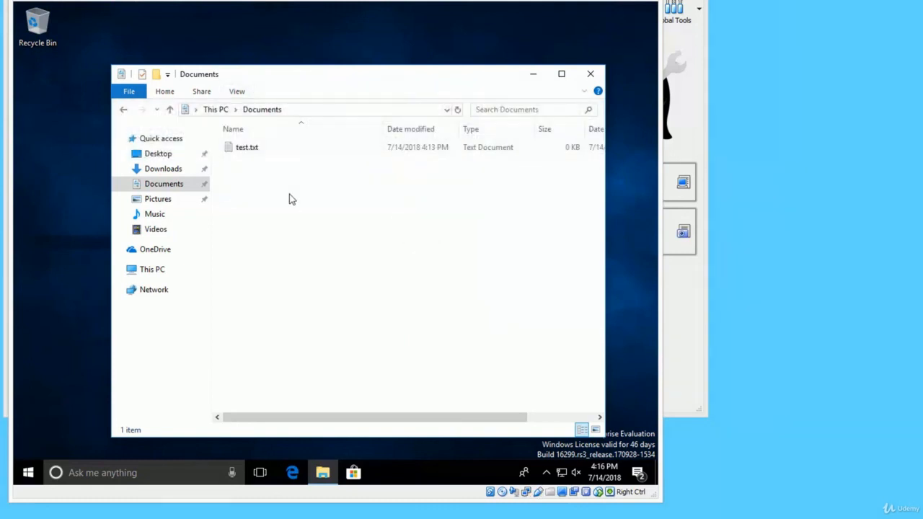